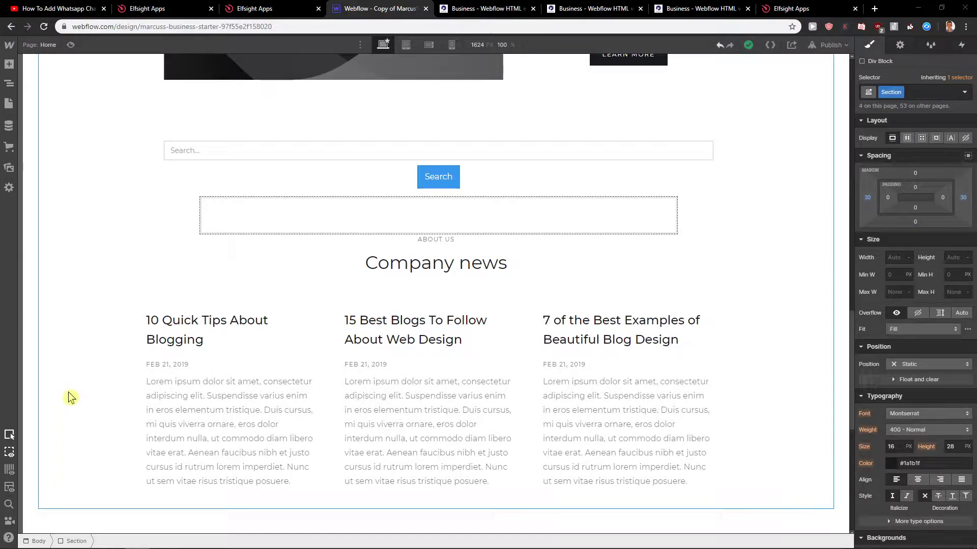
Close two leftover 'Business - Webflow HTML' help tabs
click(533, 9)
click(533, 8)
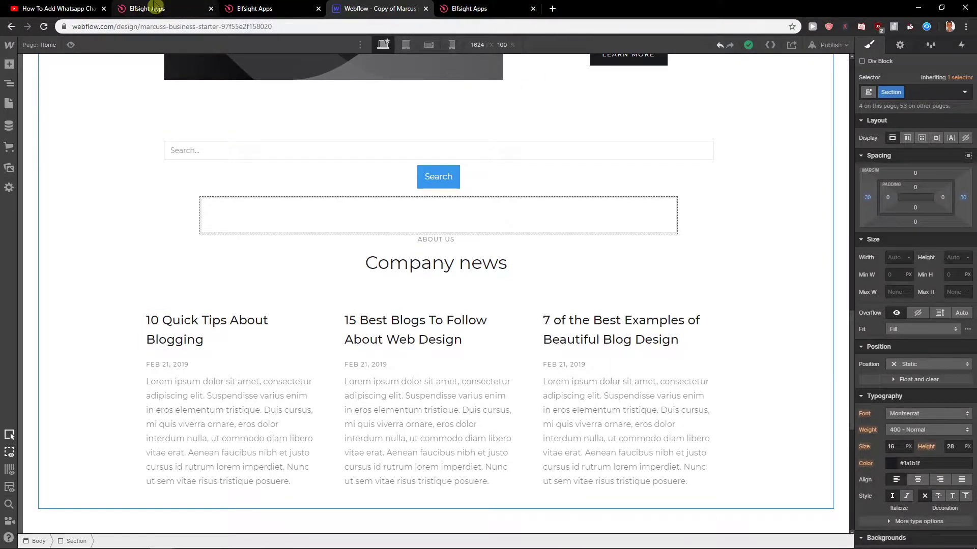
Close the last help tab and reach the Elfsight dashboard via the Sign Up page
click(76, 8)
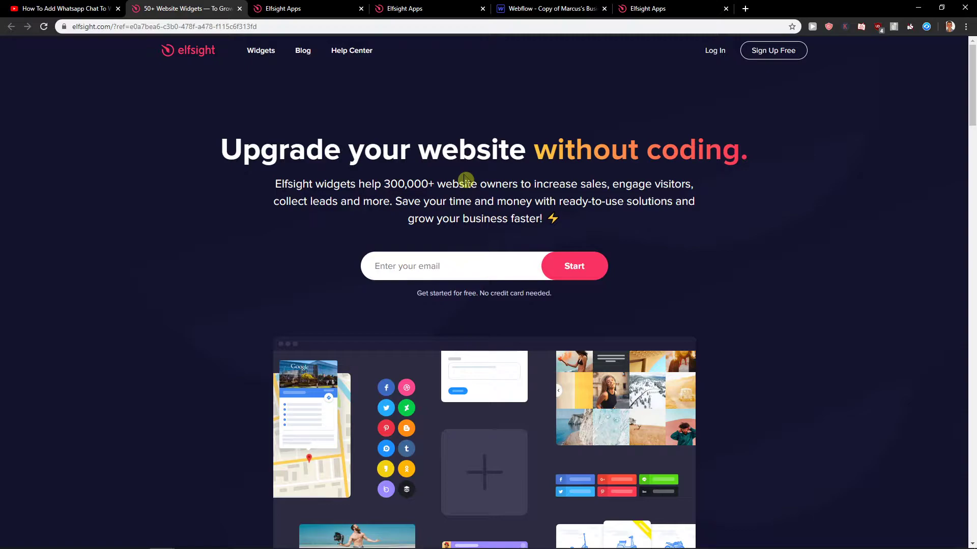
click(795, 52)
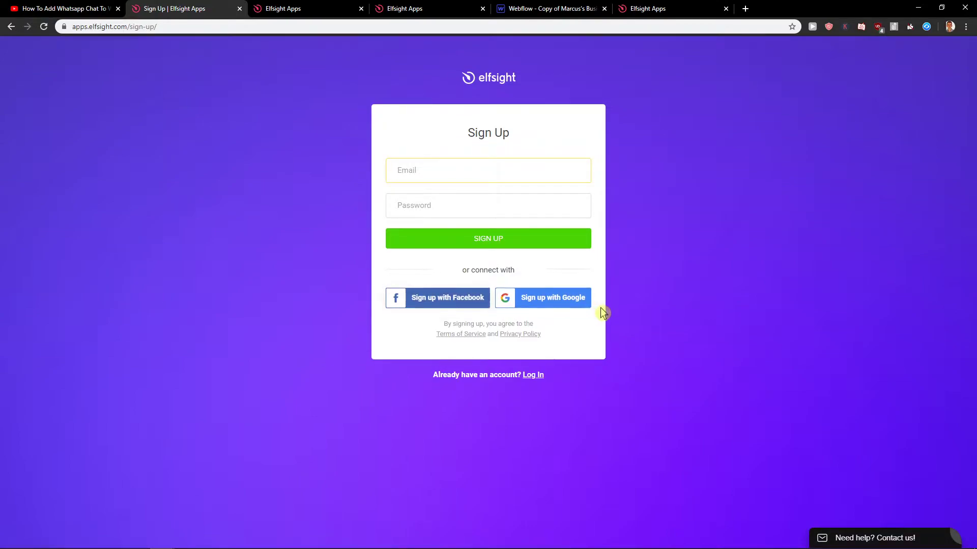
click(12, 27)
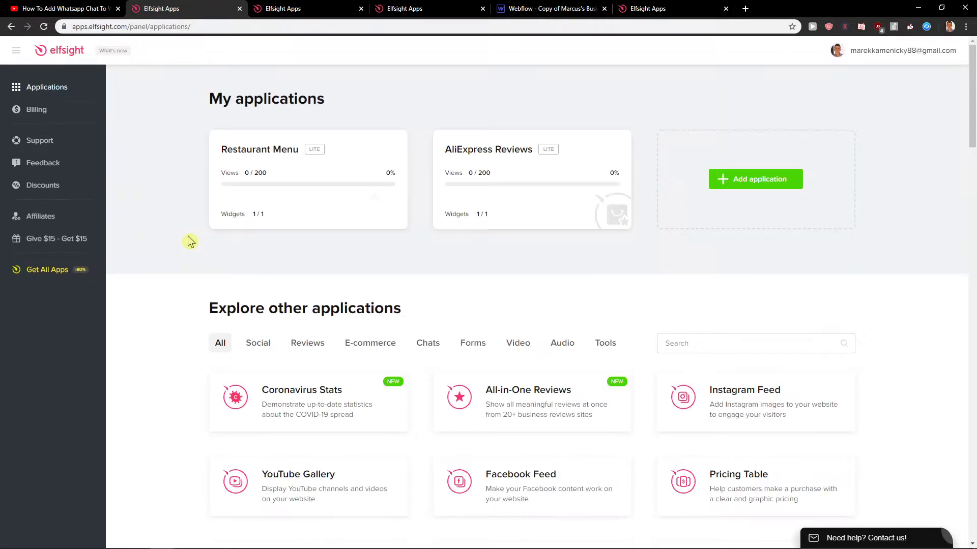
Search Elfsight apps for 'airbnb' and create a new Airbnb Reviews widget
click(705, 333)
text(ar)
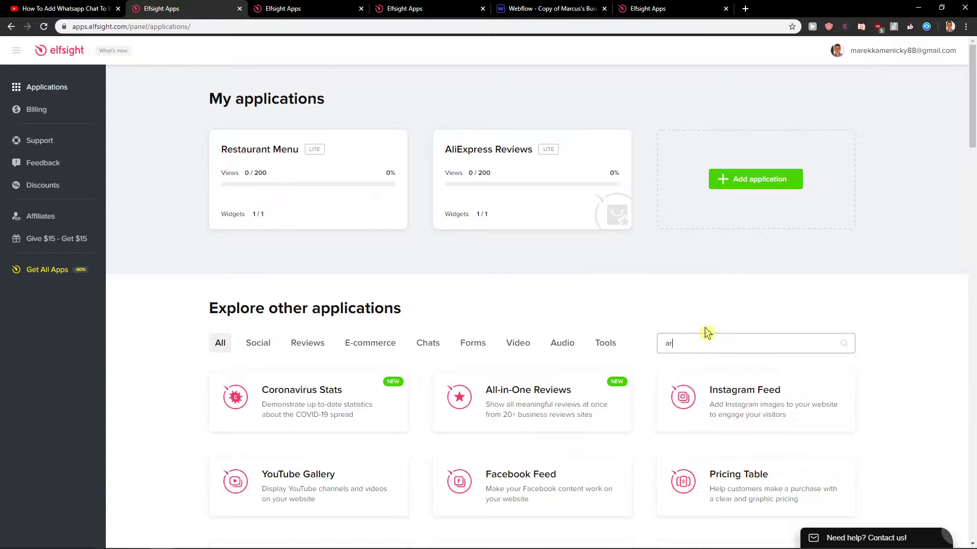
key(BackSpace)
text(irbnb)
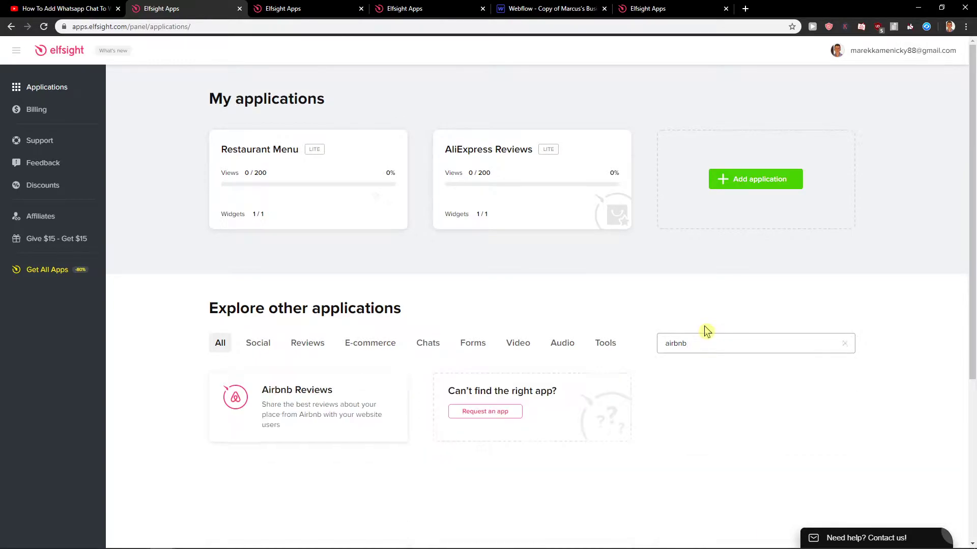
scroll(316, 405, down, 1)
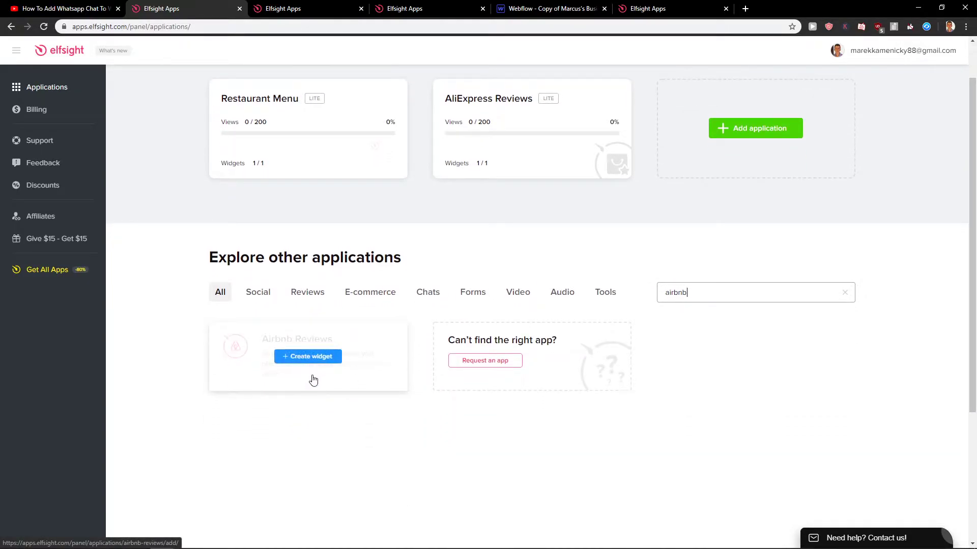
click(334, 367)
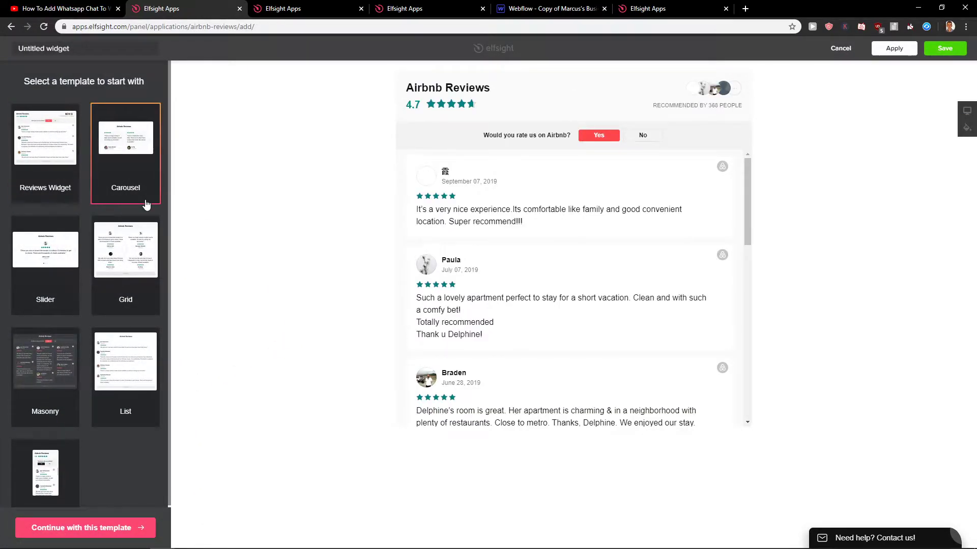
Preview the Carousel, Slider and List templates, then continue with Reviews Widget
click(151, 313)
click(61, 309)
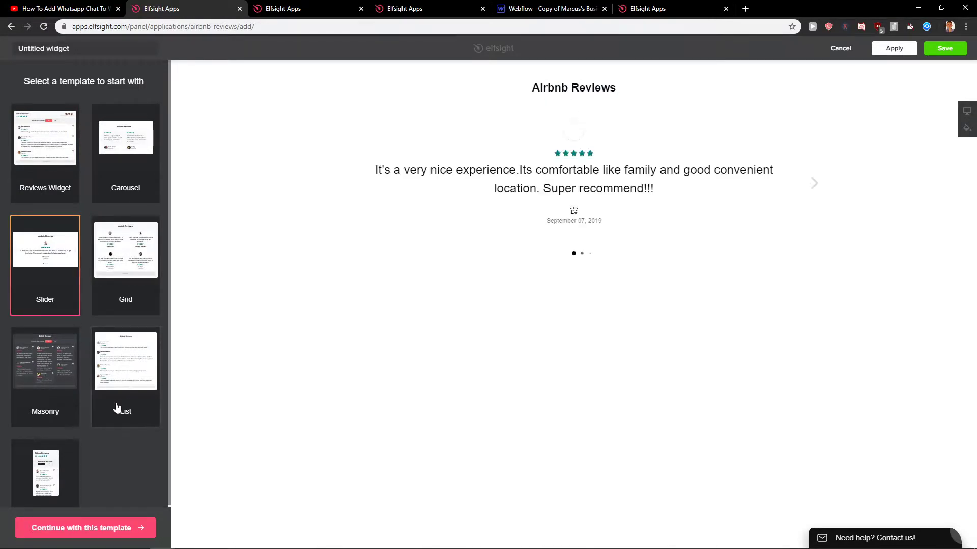
click(99, 410)
click(67, 188)
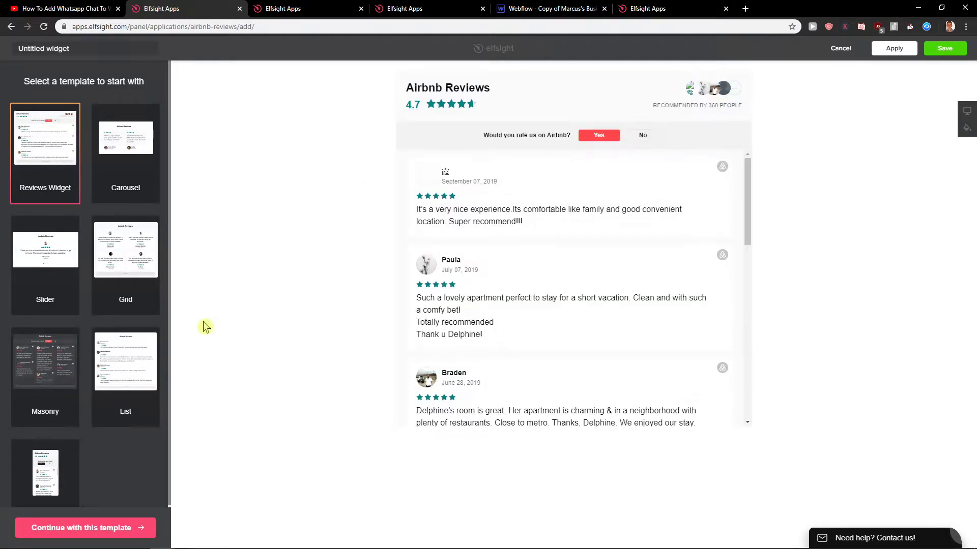
click(141, 535)
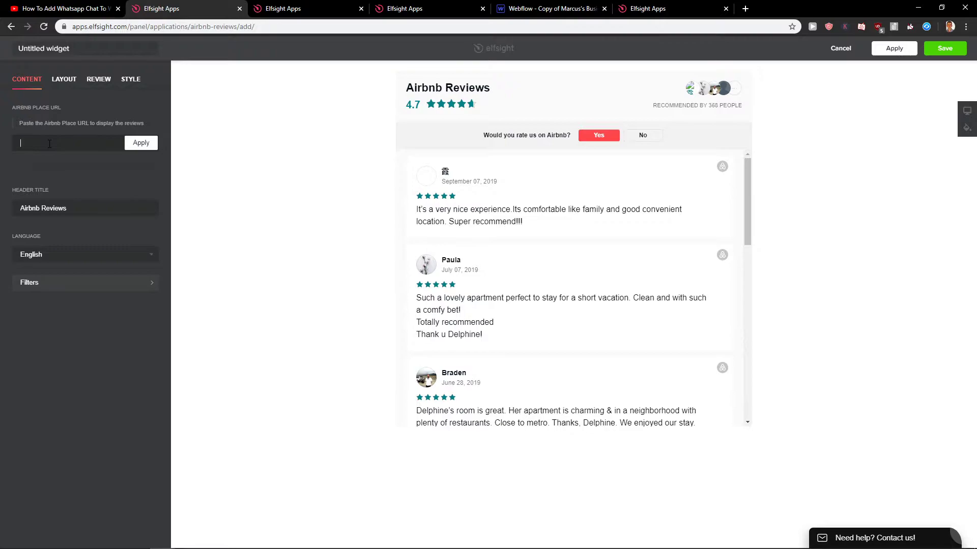
Open the LAYOUT settings and keep List as the widget layout
click(65, 79)
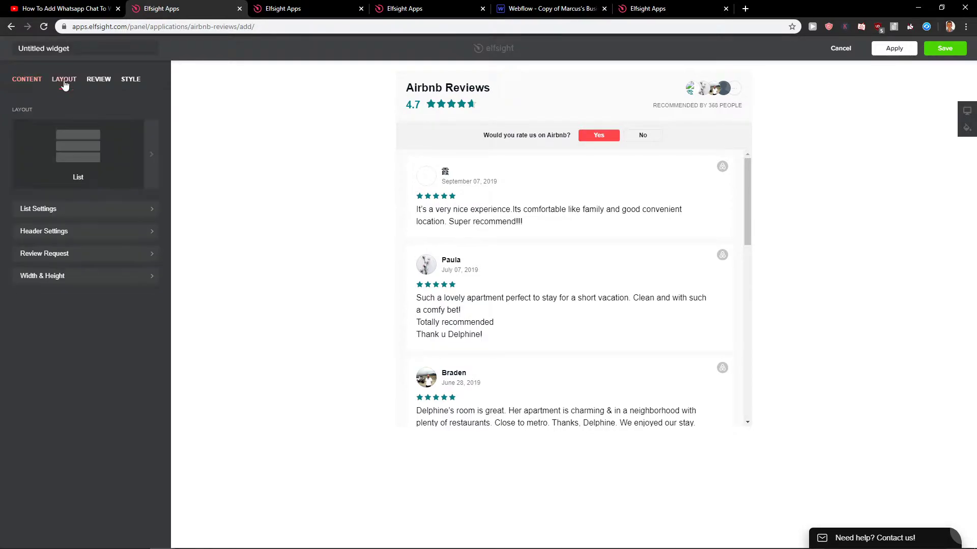
click(99, 79)
click(64, 79)
click(145, 165)
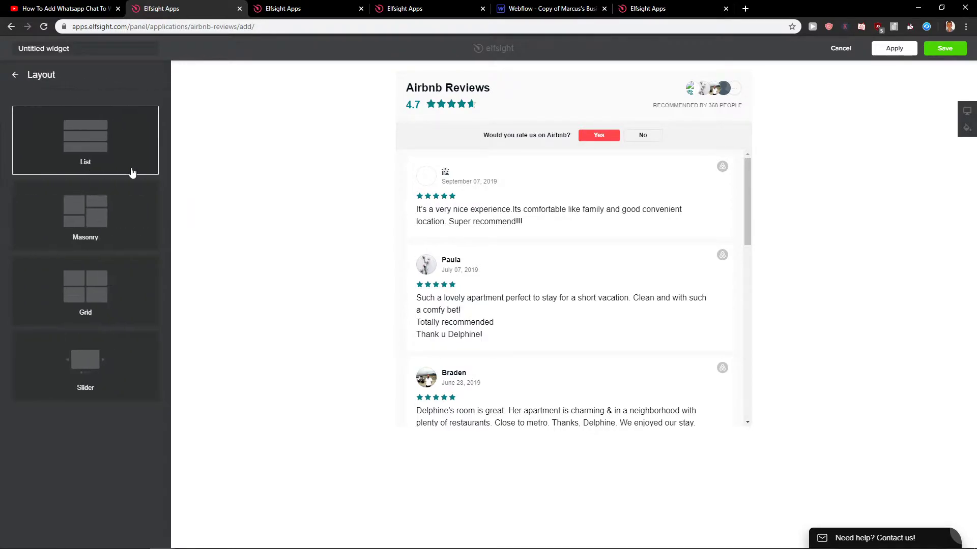
click(13, 76)
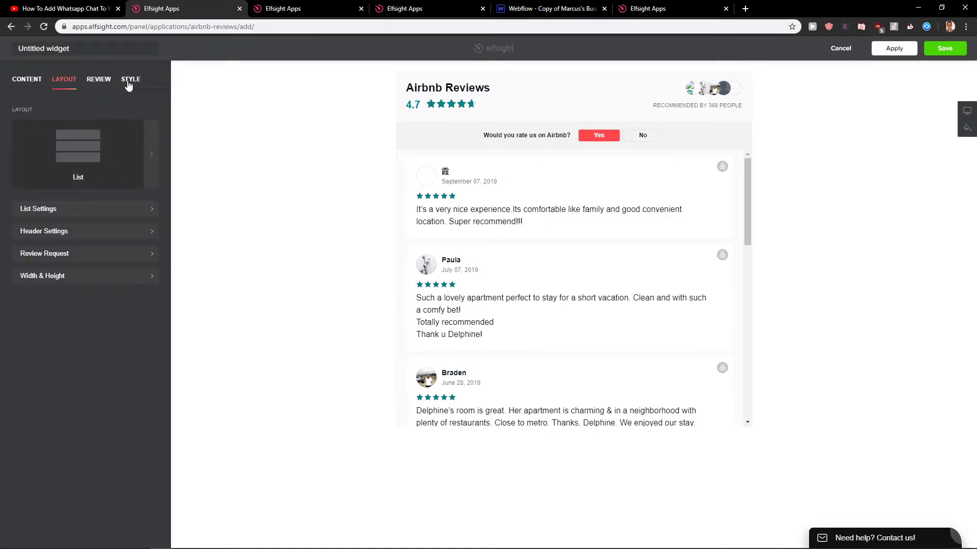
Set the Links Color to pure red, rgb(255, 0, 0), under Style > Colors
click(128, 83)
click(64, 116)
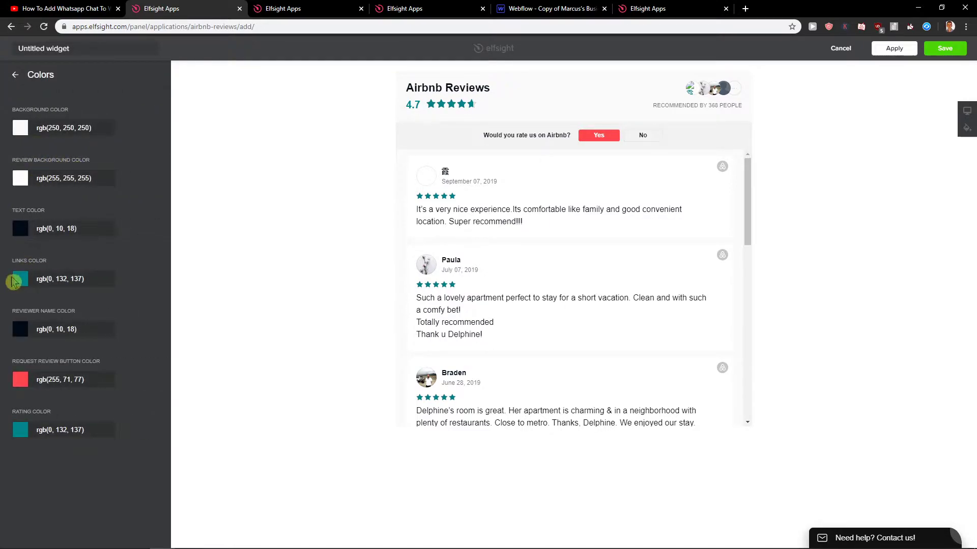
click(19, 278)
click(102, 331)
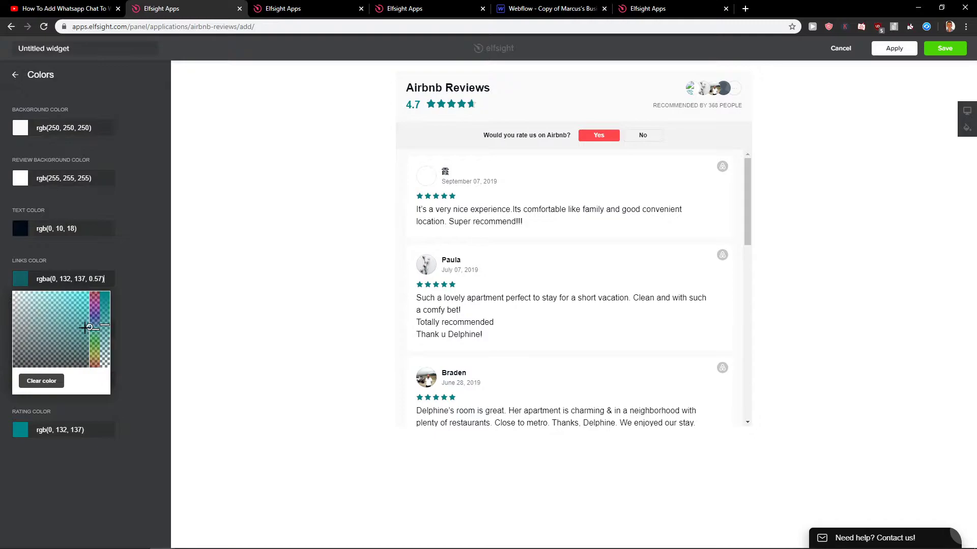
drag(99, 330, 103, 293)
mouse_move(103, 330)
mouse_down()
mouse_move(88, 364)
mouse_move(104, 293)
mouse_up()
click(100, 280)
text(rgb(255, 0, 0))
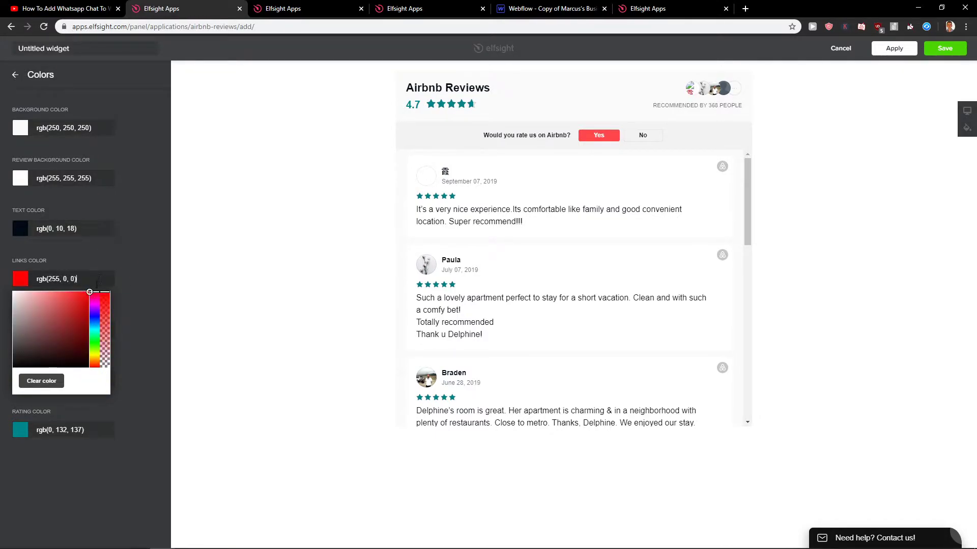
click(96, 268)
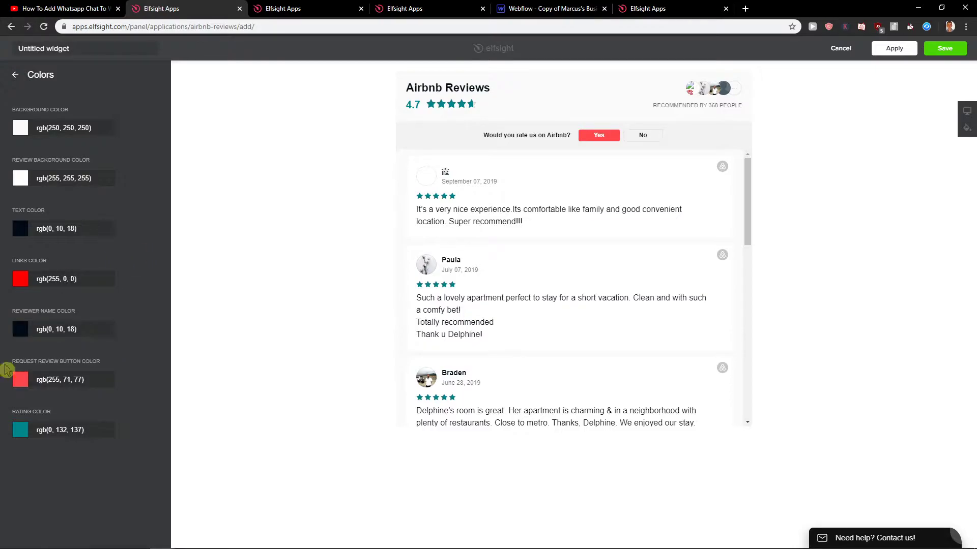
Make the Rating Color red and save the widget
click(16, 430)
drag(90, 477, 90, 443)
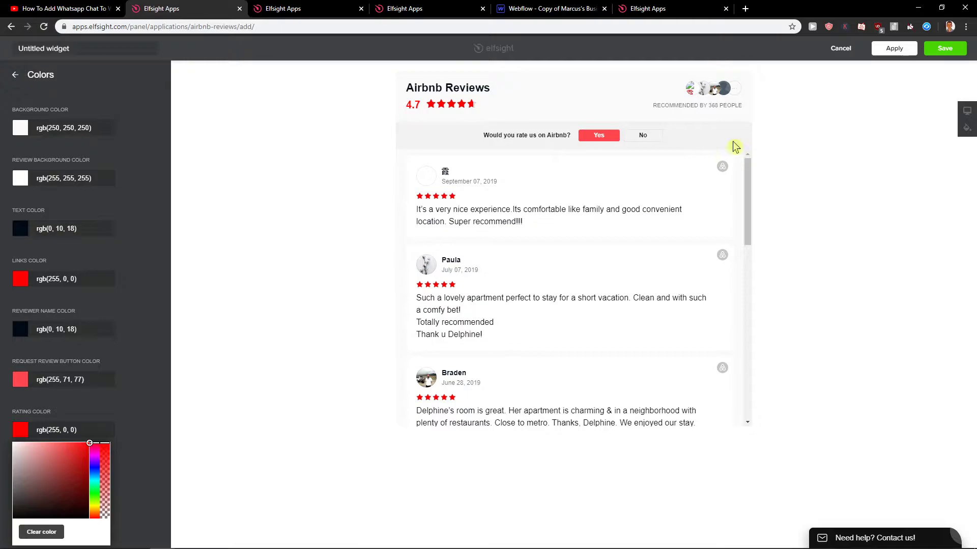
click(947, 47)
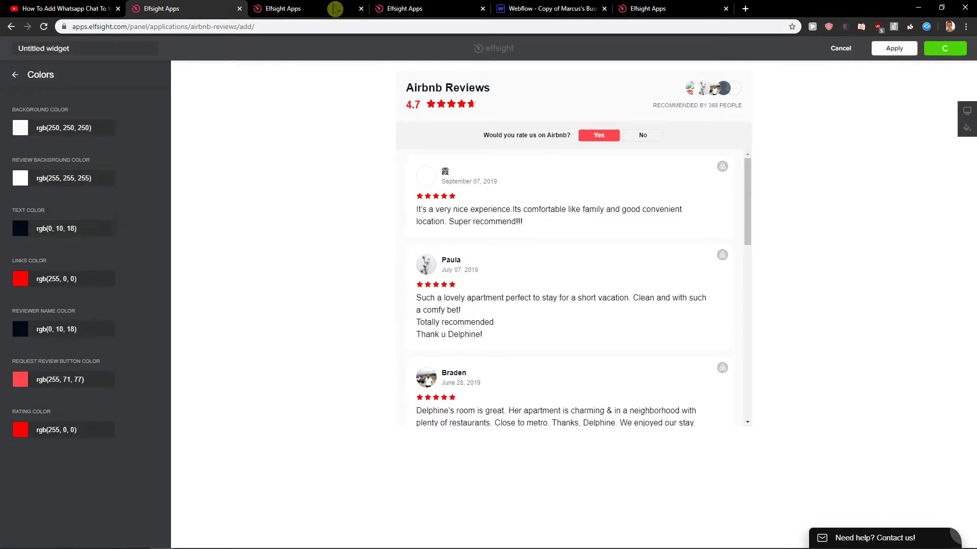
Save the reviews widget and switch between the open browser tabs
click(336, 8)
click(202, 9)
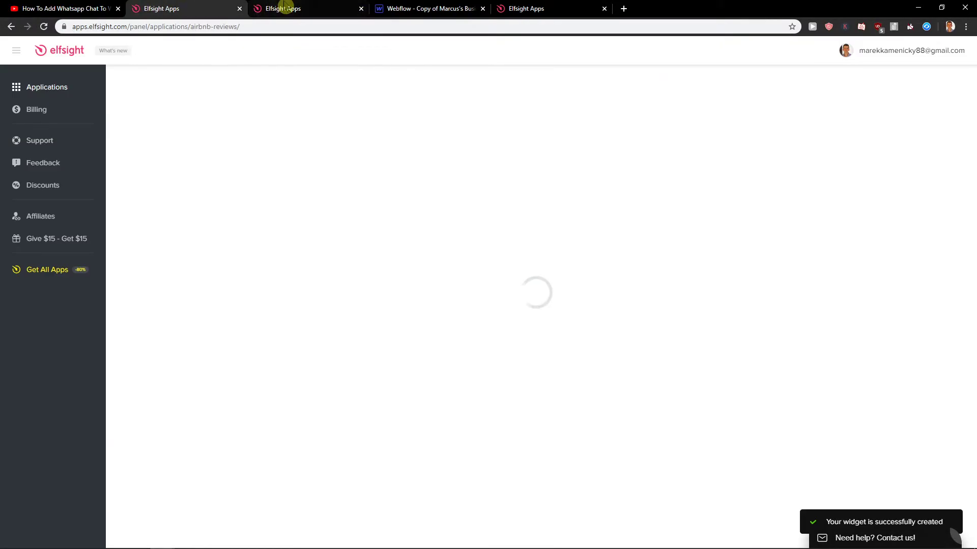
click(283, 8)
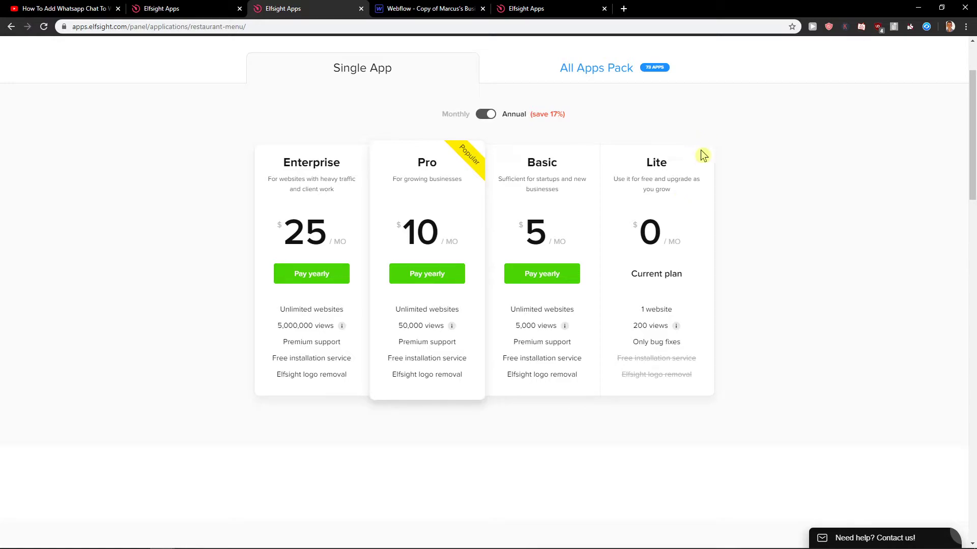
click(152, 9)
click(312, 9)
Select the free Lite plan for Airbnb Reviews and copy the embed code
click(180, 8)
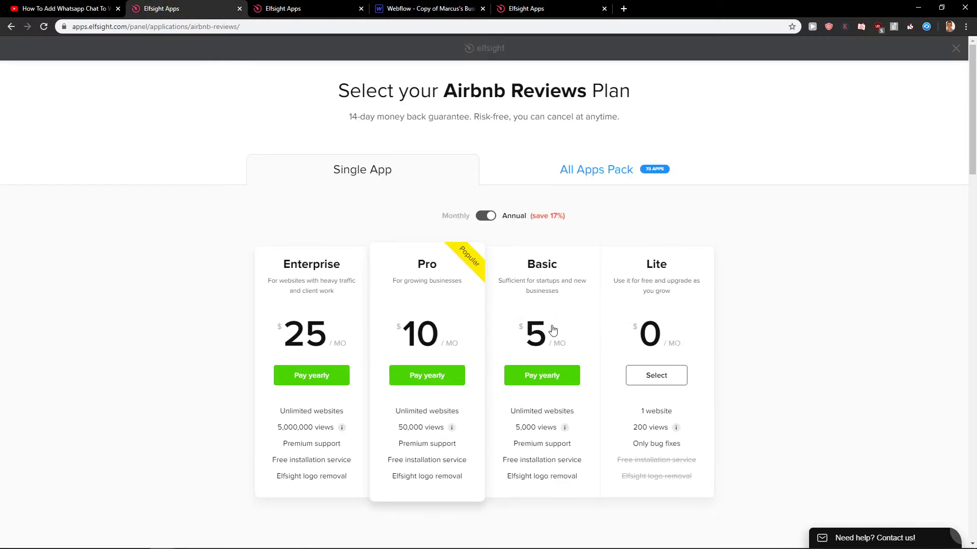
click(666, 377)
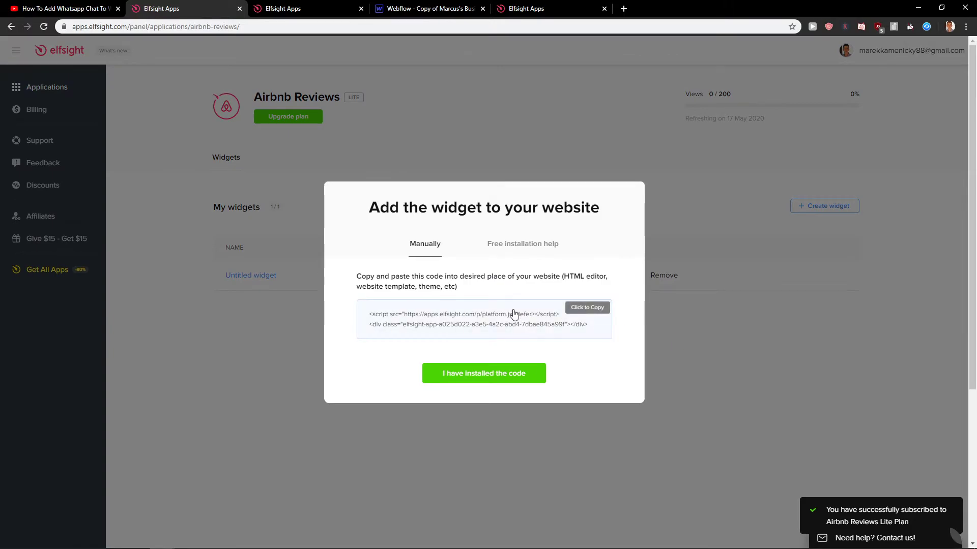
click(514, 314)
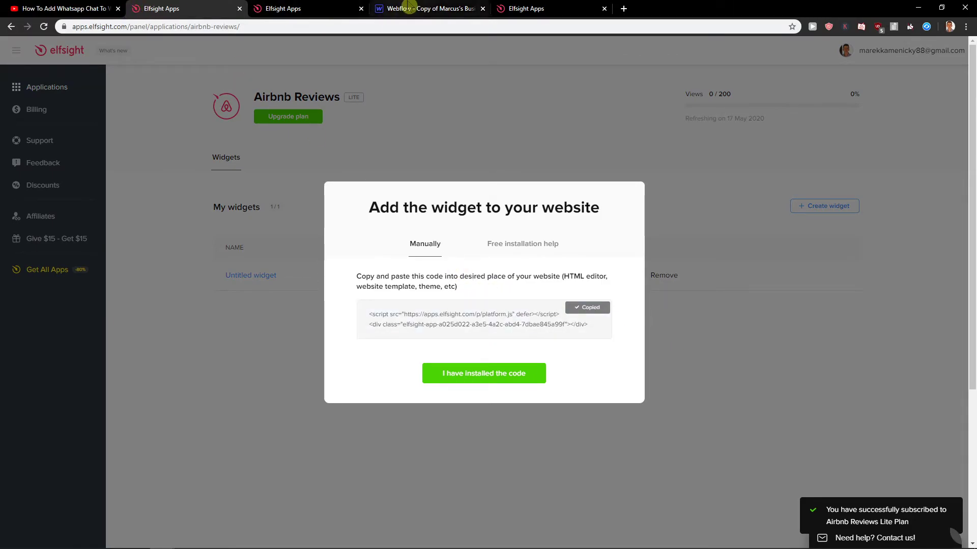
Drop an Embed element into the container below Search, paste the Elfsight code, and save
click(428, 9)
click(8, 66)
scroll(84, 328, down, 2)
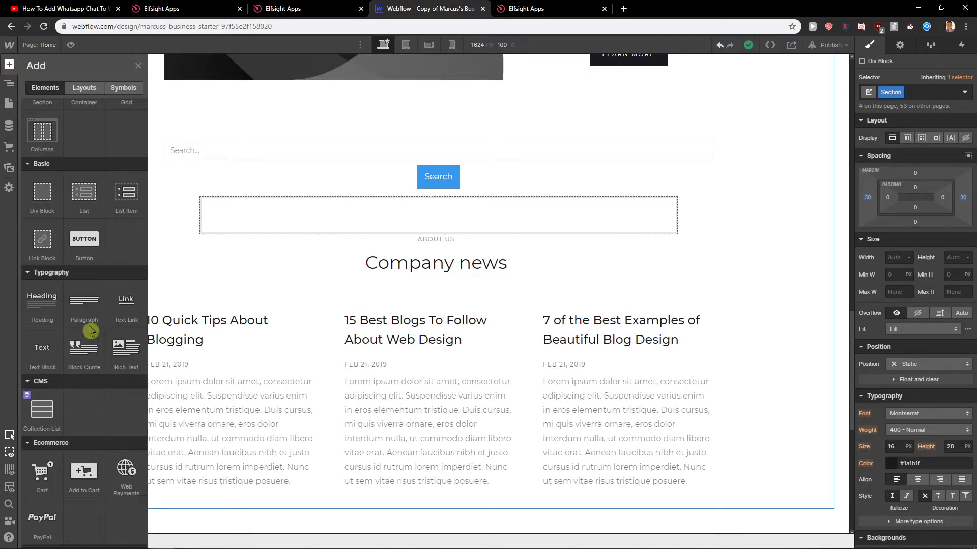
scroll(77, 327, down, 5)
scroll(69, 325, down, 3)
scroll(60, 324, down, 3)
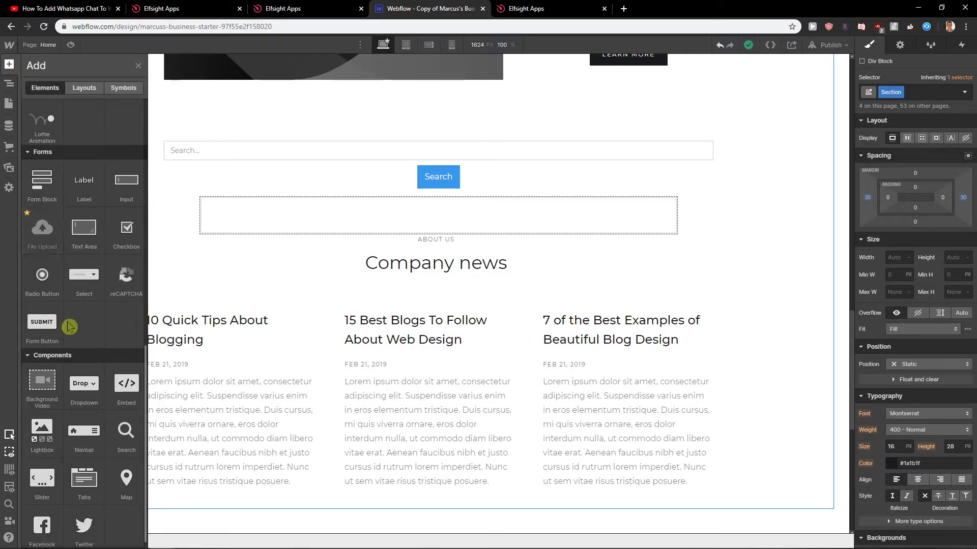
drag(127, 383, 246, 360)
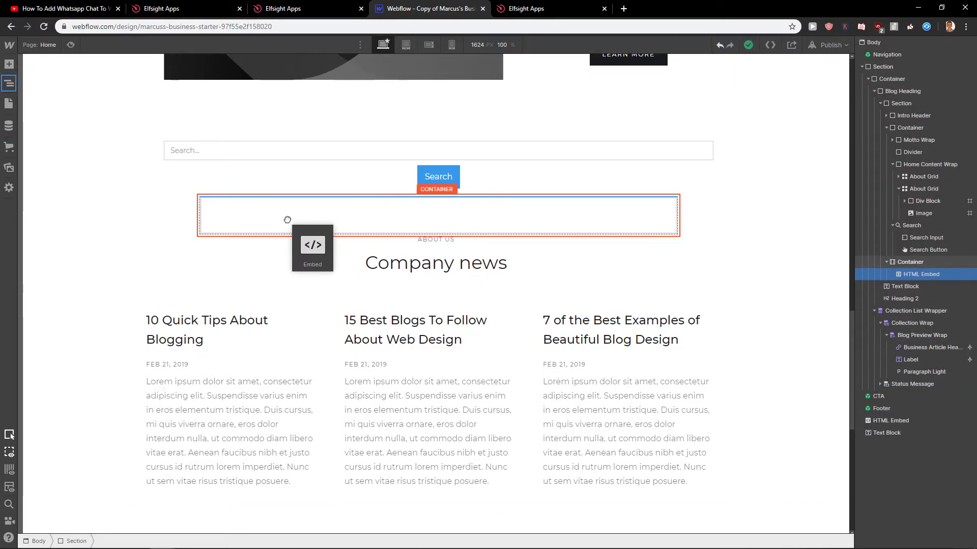
mouse_move(306, 231)
mouse_down()
mouse_move(287, 220)
mouse_move(291, 228)
mouse_up()
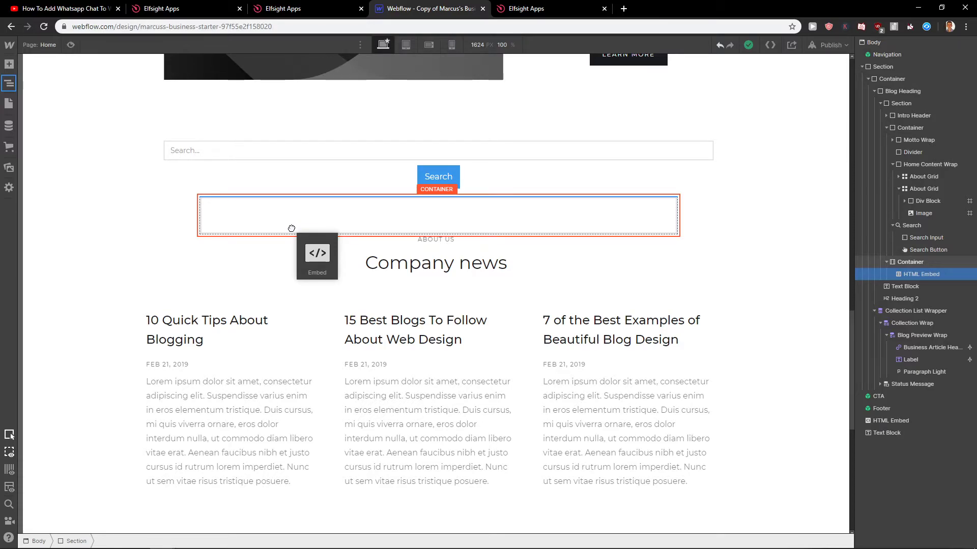
drag(290, 229, 289, 228)
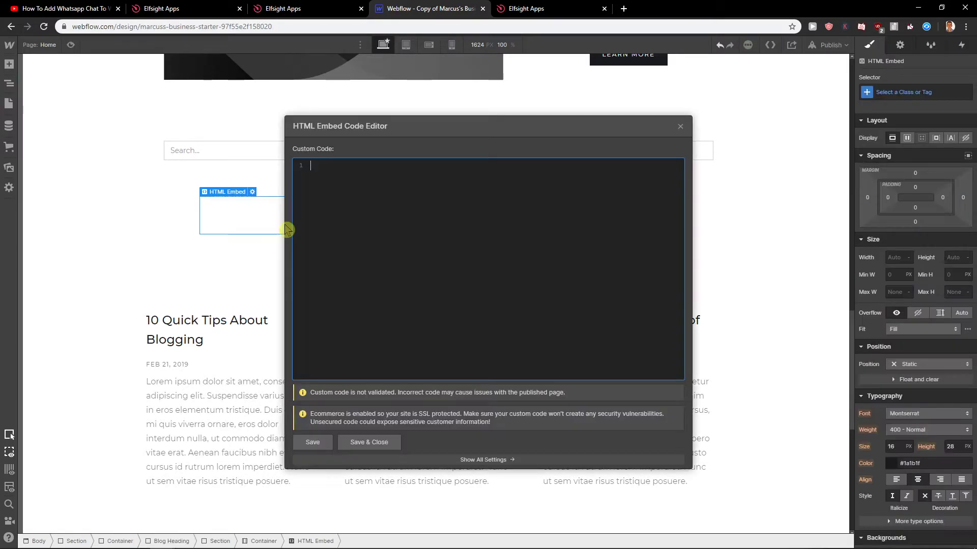
text(<script src="https://apps.elfsight.com/p/platform.js" defer></script> <div class="elfsight-app-a025d022-a3e5-4a2c-abd4-7dbae845a99f"></div>)
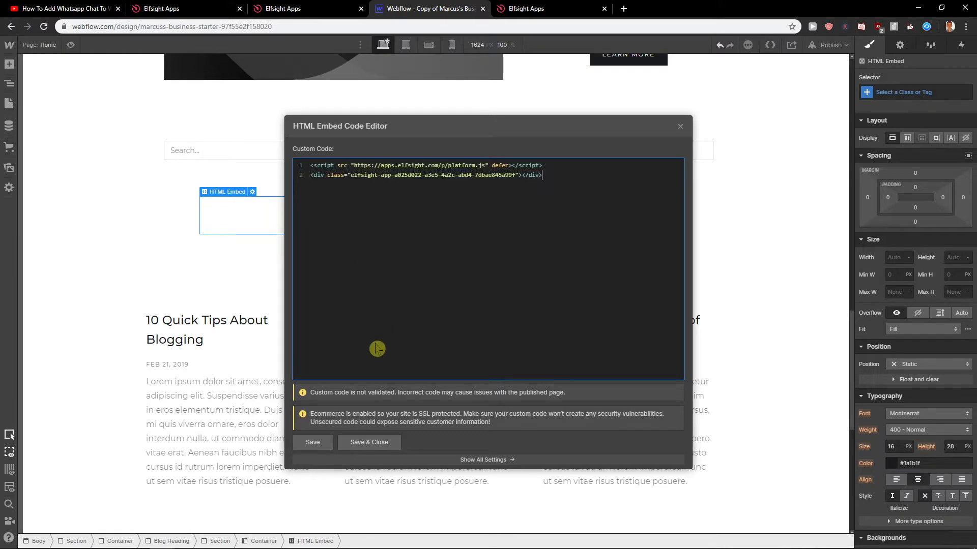
click(368, 442)
Publish the site to the selected webflow.io domain
click(831, 45)
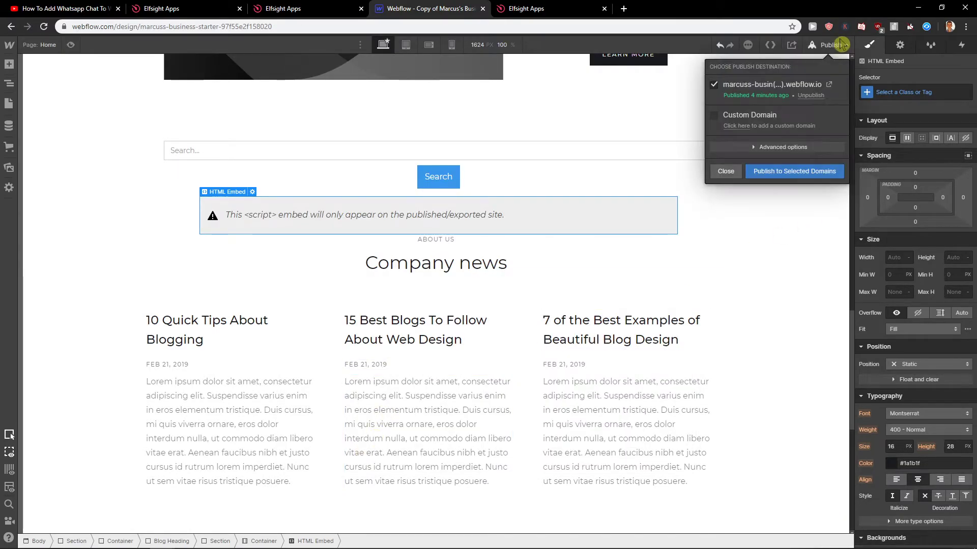
click(794, 172)
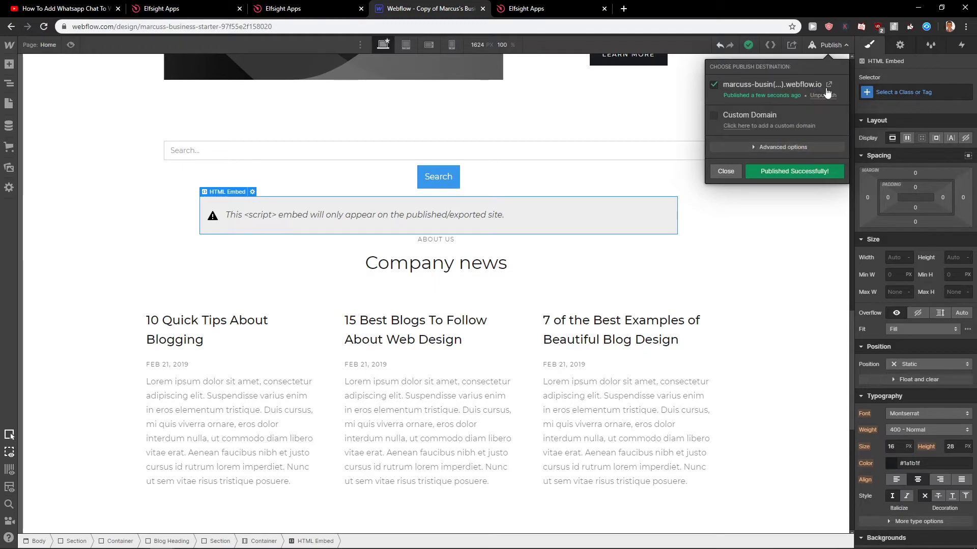
Open the live webflow.io site to view the red-starred Airbnb Reviews widget
click(827, 88)
scroll(439, 313, down, 2)
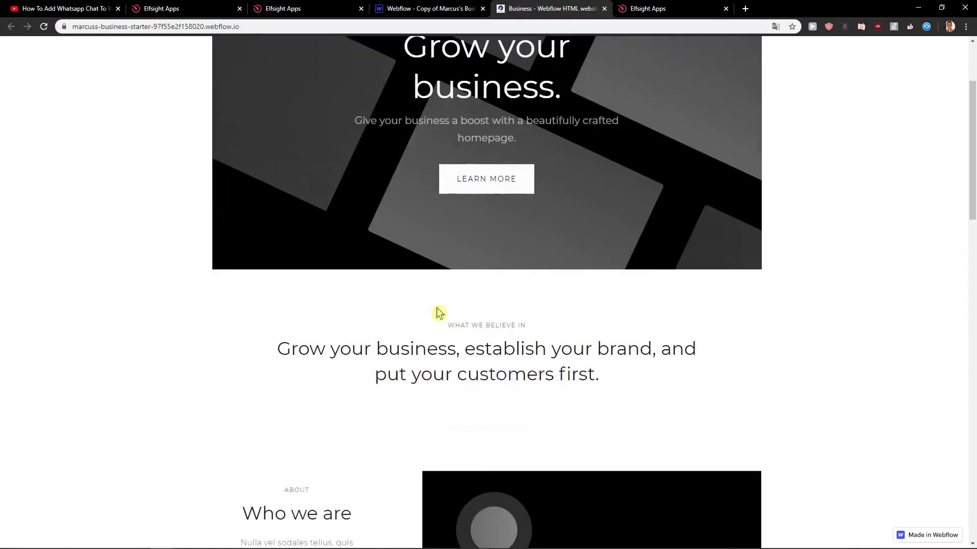
scroll(439, 313, down, 5)
scroll(435, 315, down, 5)
scroll(436, 316, down, 1)
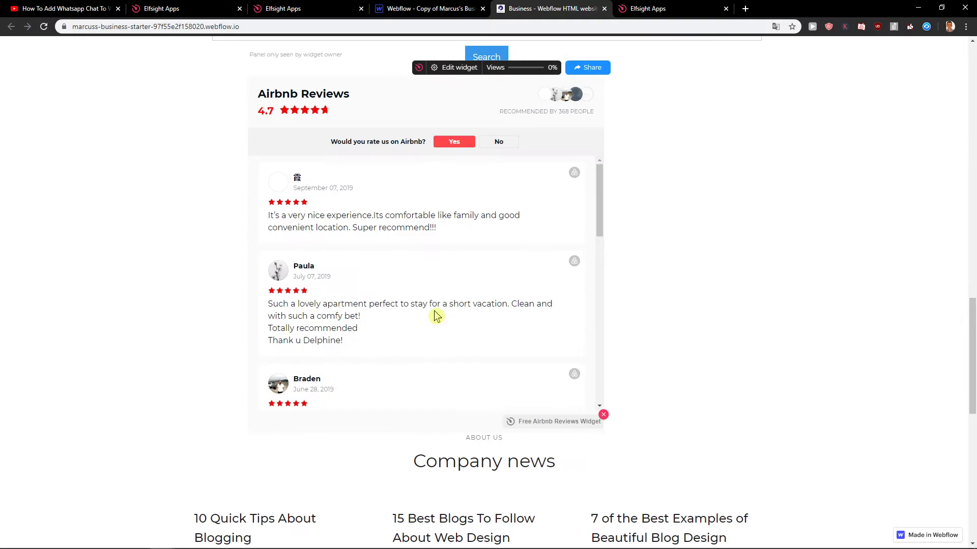
scroll(687, 257, up, 1)
scroll(374, 316, down, 2)
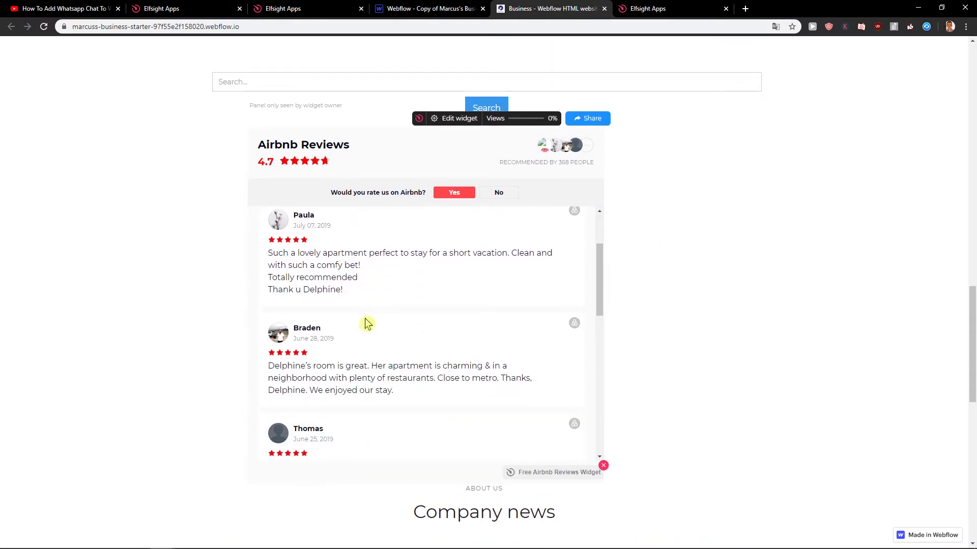
scroll(365, 324, up, 1)
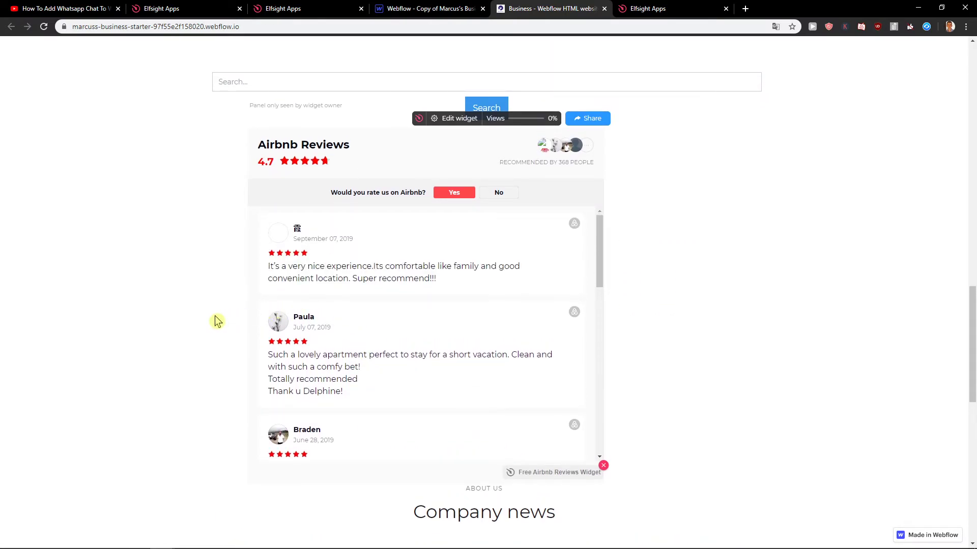
scroll(214, 322, down, 3)
scroll(458, 305, up, 2)
click(457, 8)
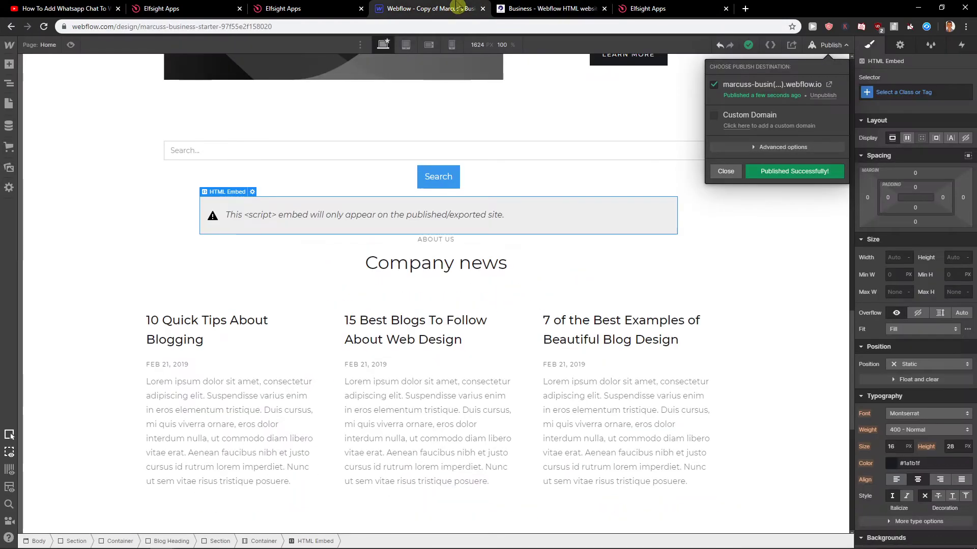
click(534, 8)
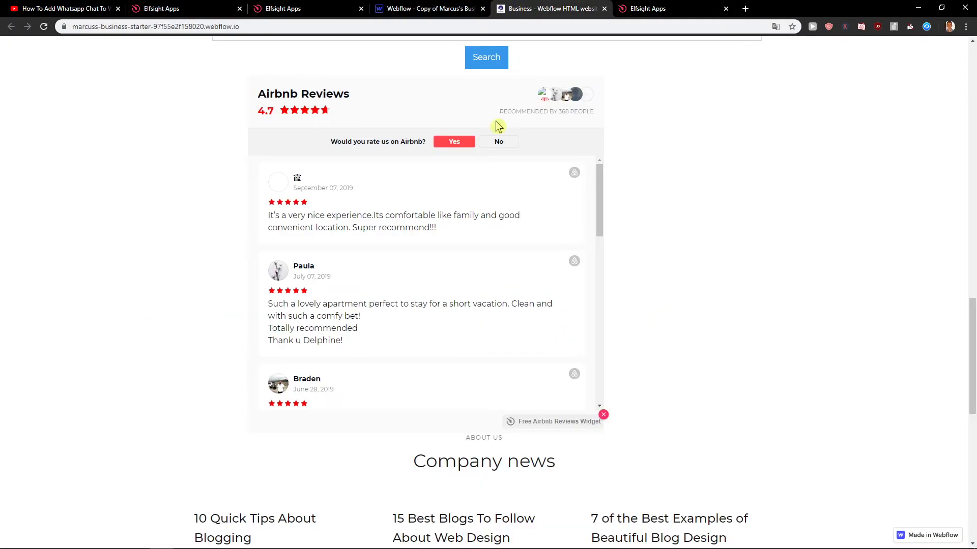
scroll(639, 228, up, 1)
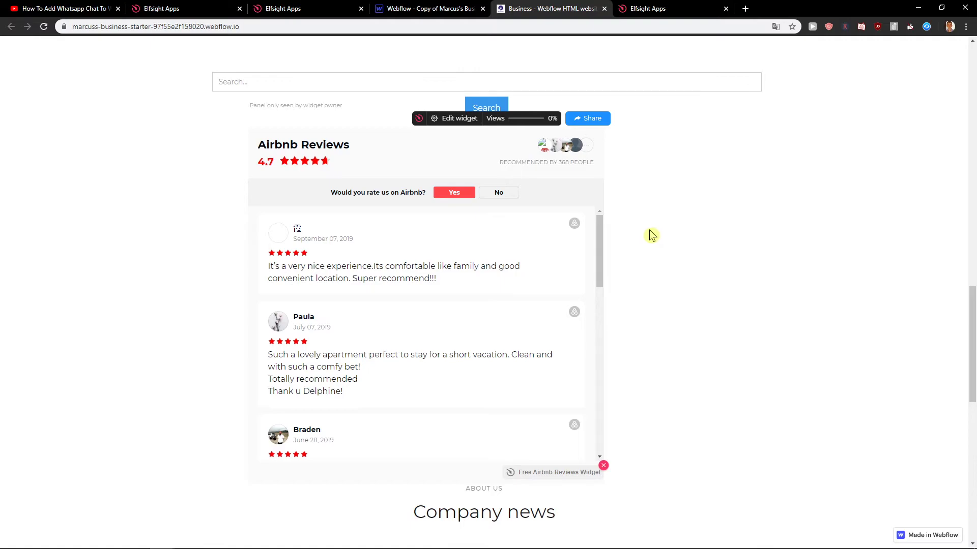
scroll(159, 280, up, 2)
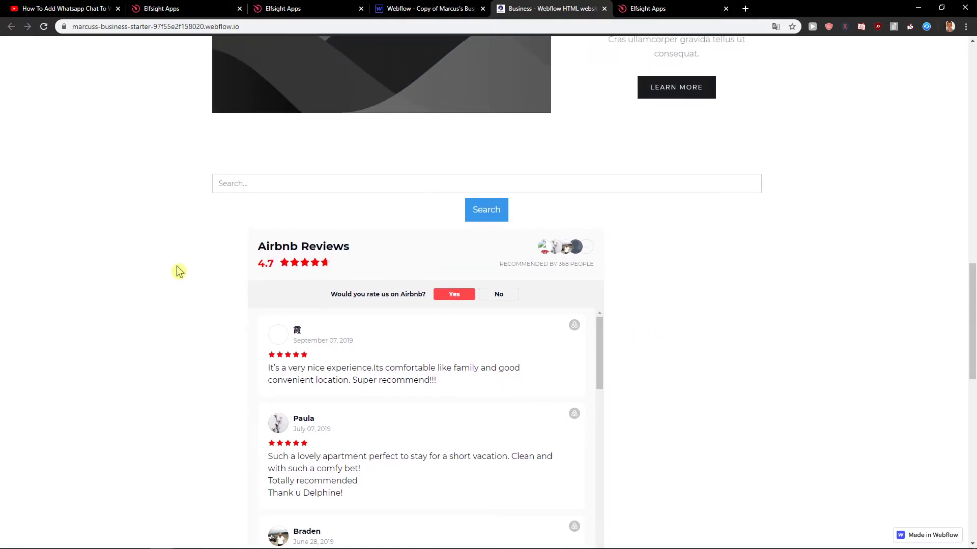